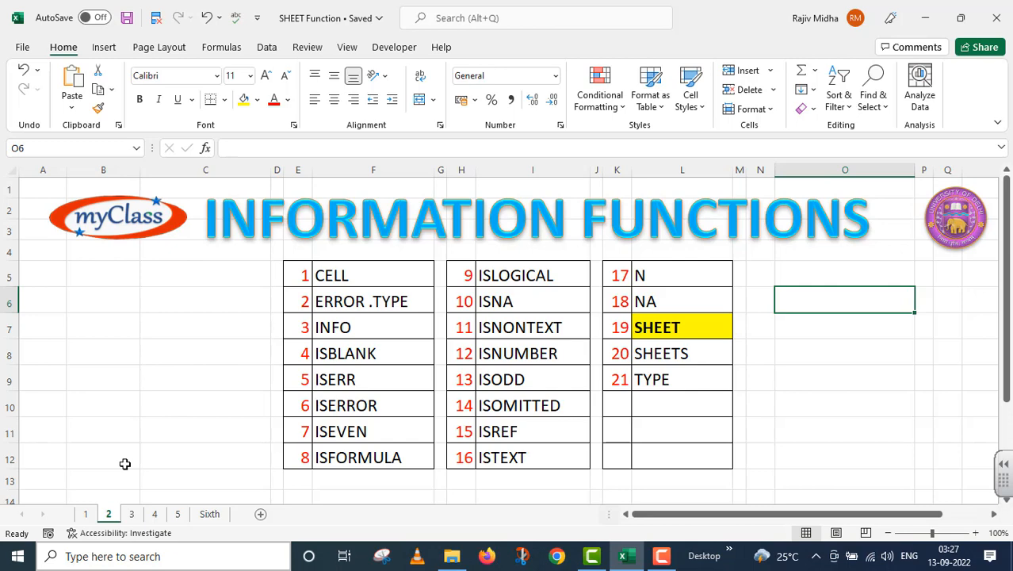
On sheet 5, enter the formula =SHEET() in cell A5 under the Result heading.
left_click(131, 513)
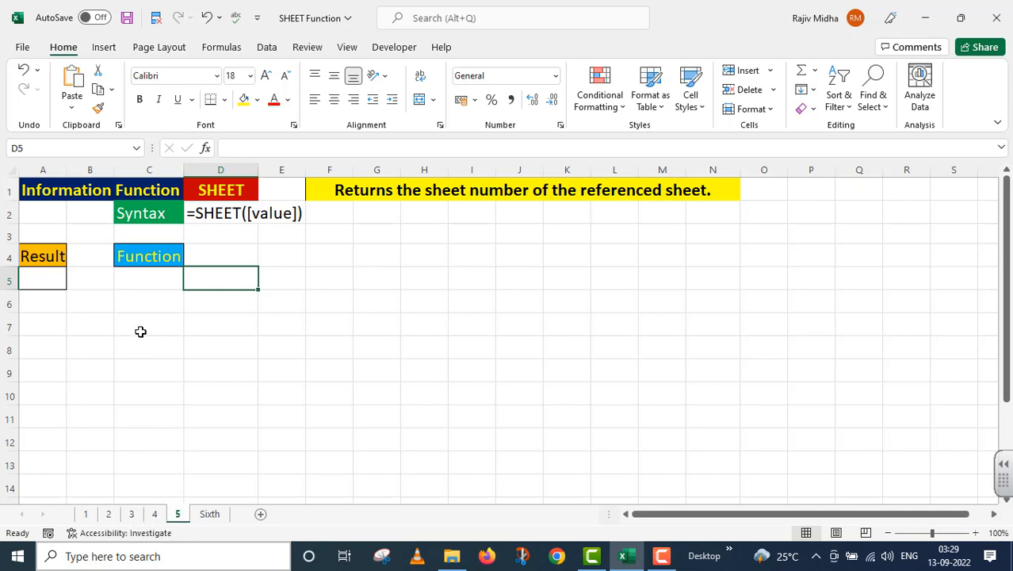
left_click(32, 278)
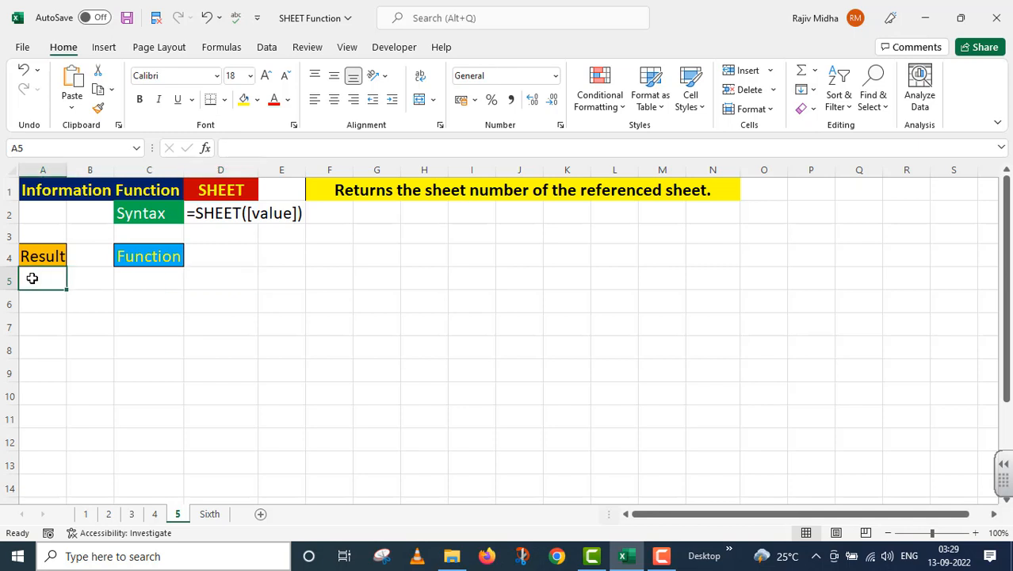
type("=")
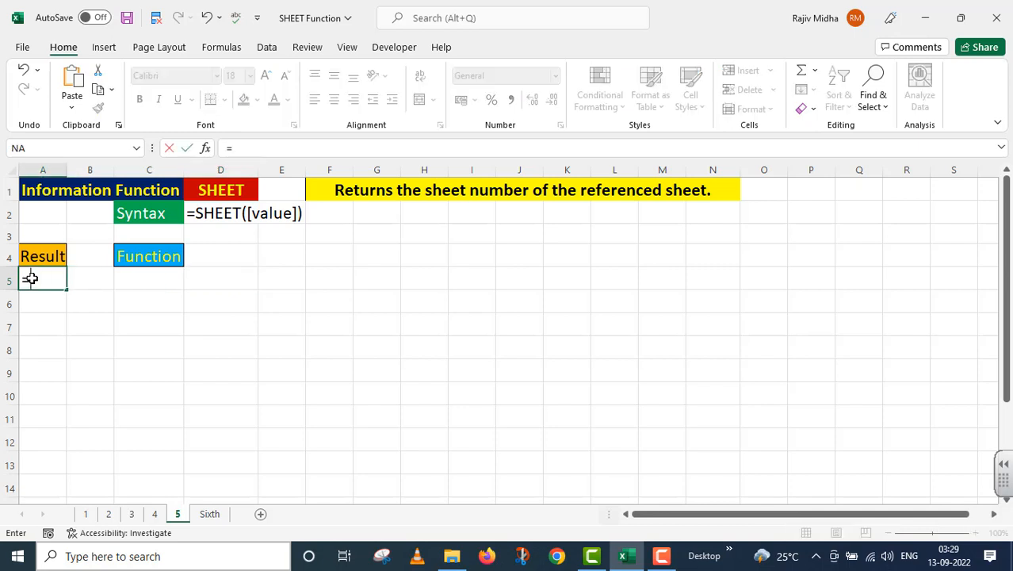
type("SHEET")
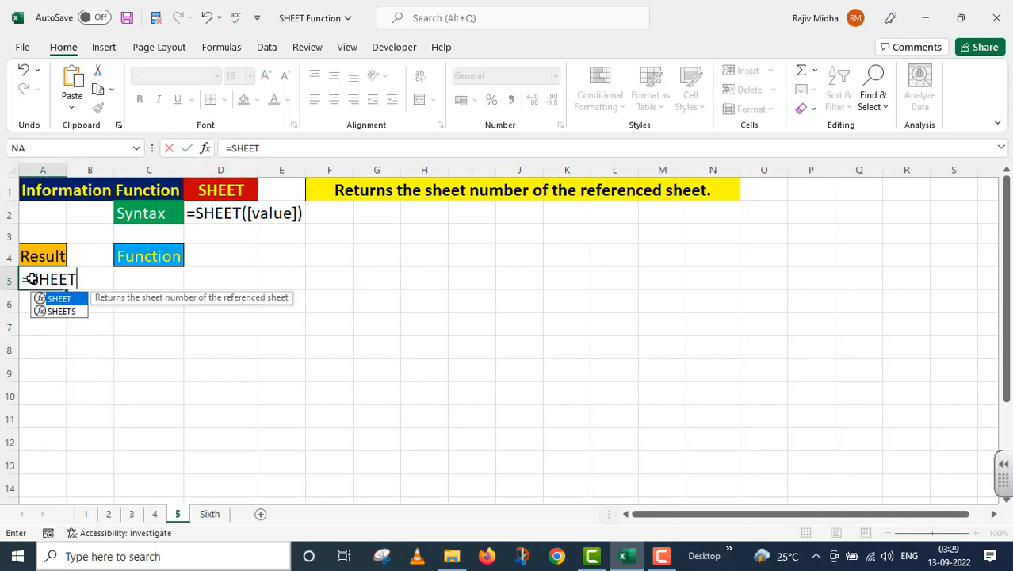
type("()")
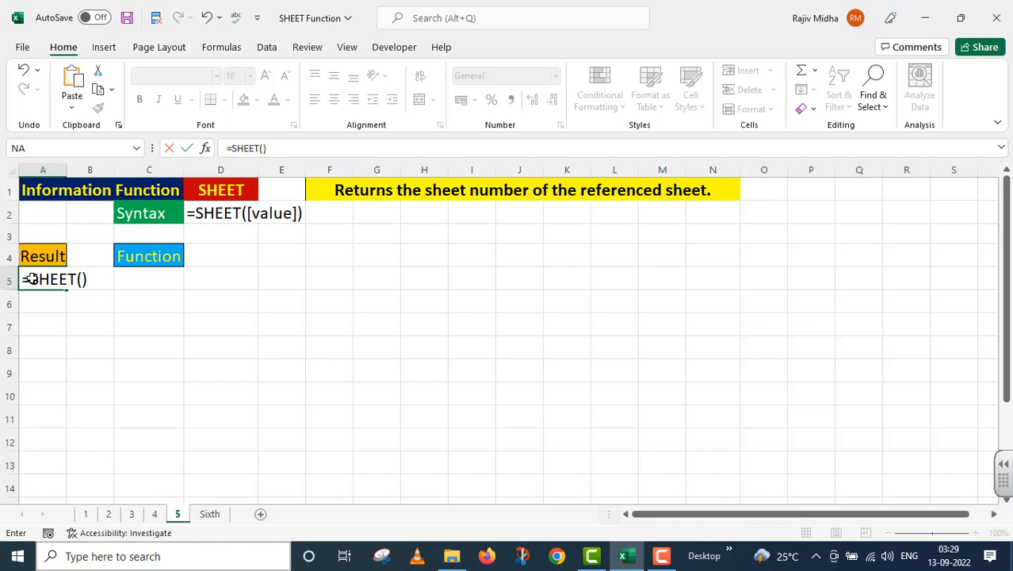
key("Return")
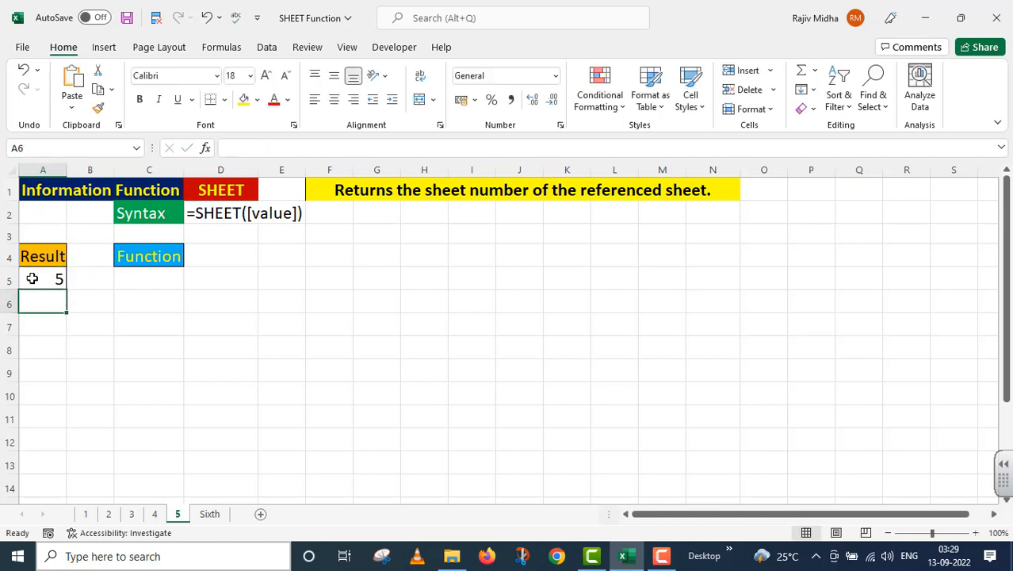
Copy the formula text from A5 into C5 under Function, prefixed with an apostrophe to display it as '=SHEET().
left_click(38, 279)
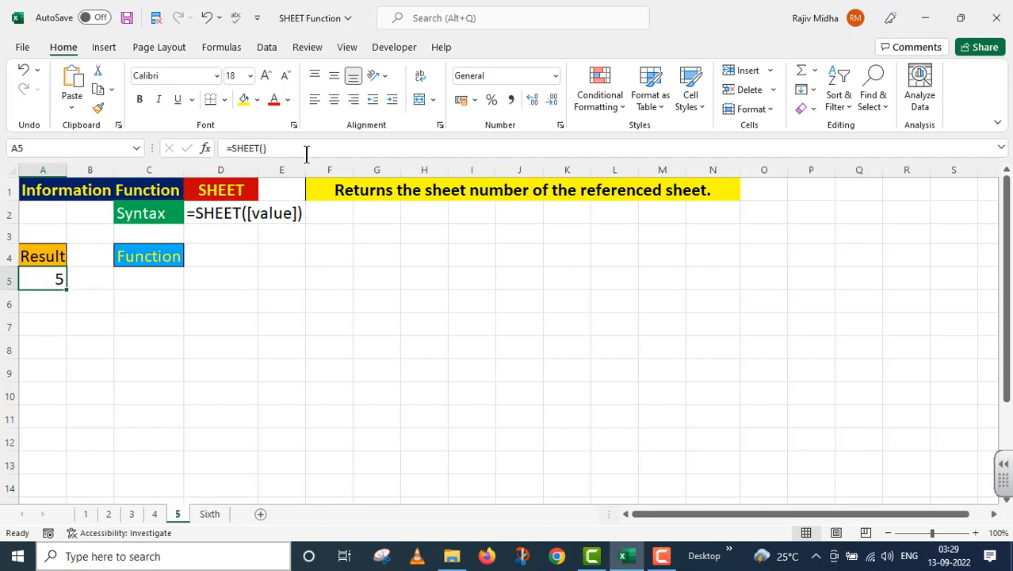
left_click_drag(287, 148, 225, 148)
key("ctrl+c")
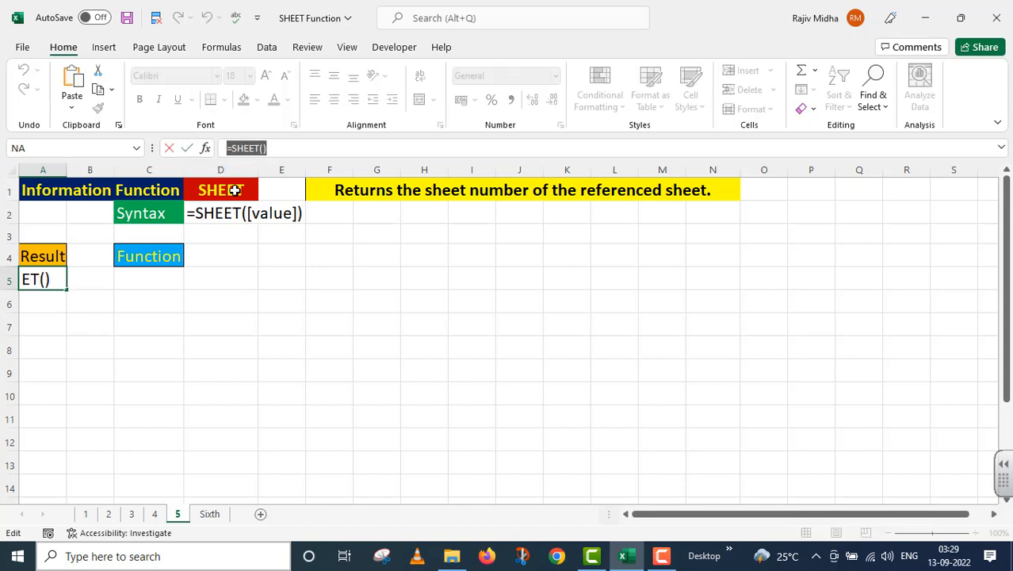
key("Return")
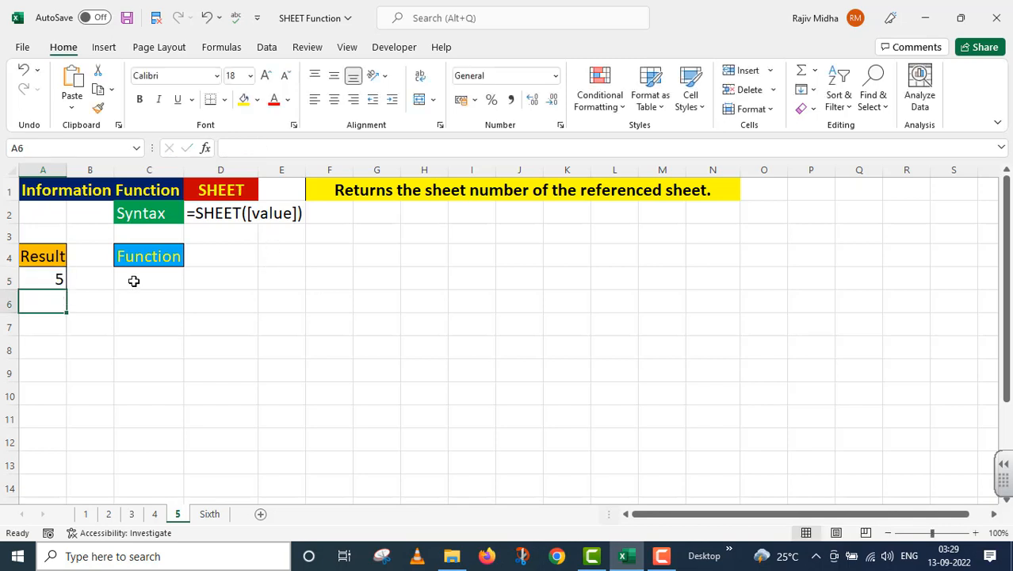
left_click(133, 281)
double_click(117, 279)
key("ctrl+v")
type("'")
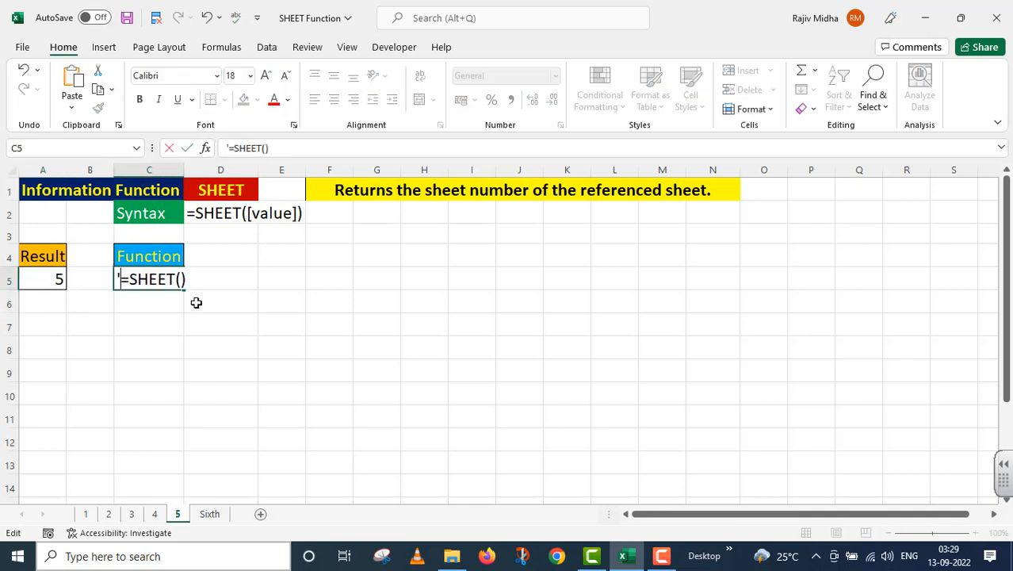
Enter the formula =SHEET(E7) in cell A7, referencing the empty cell E7 on the same sheet.
left_click(55, 320)
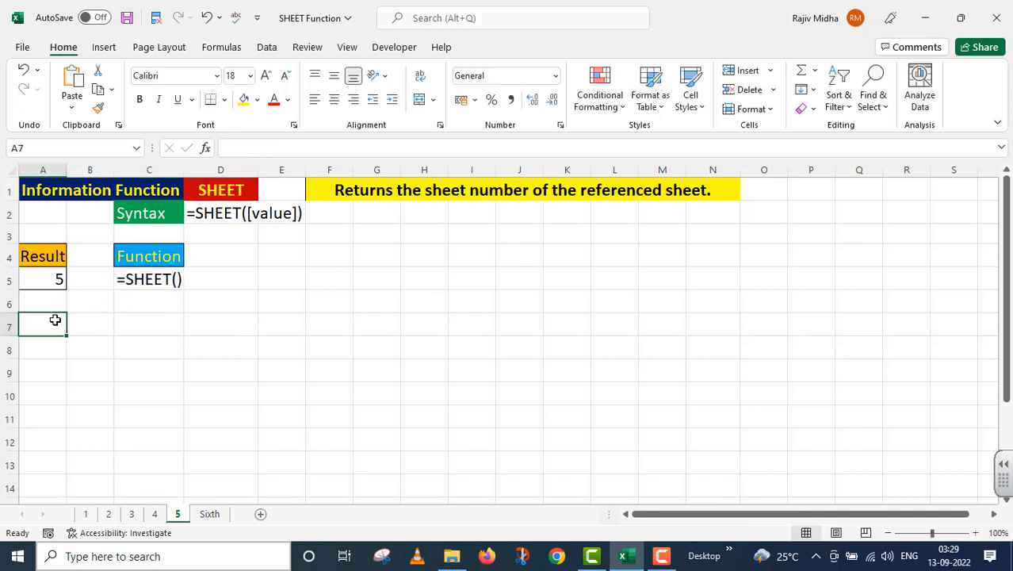
type("=")
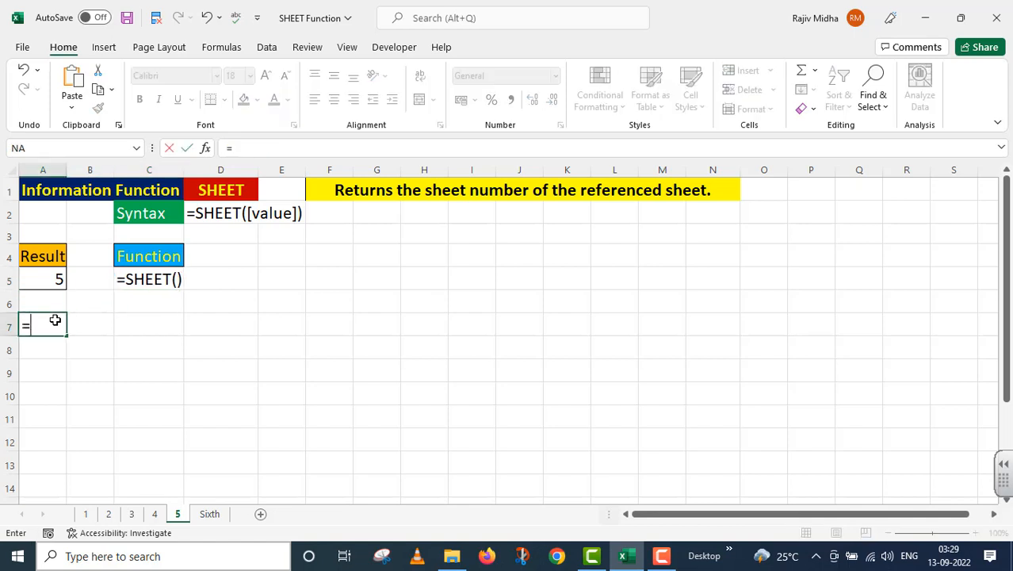
type("SHEE")
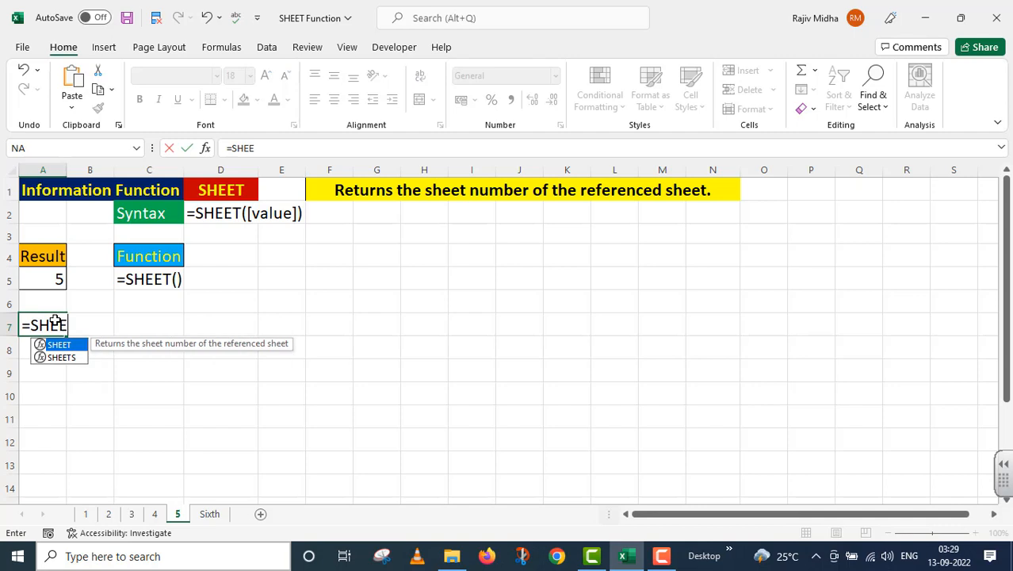
type("T(")
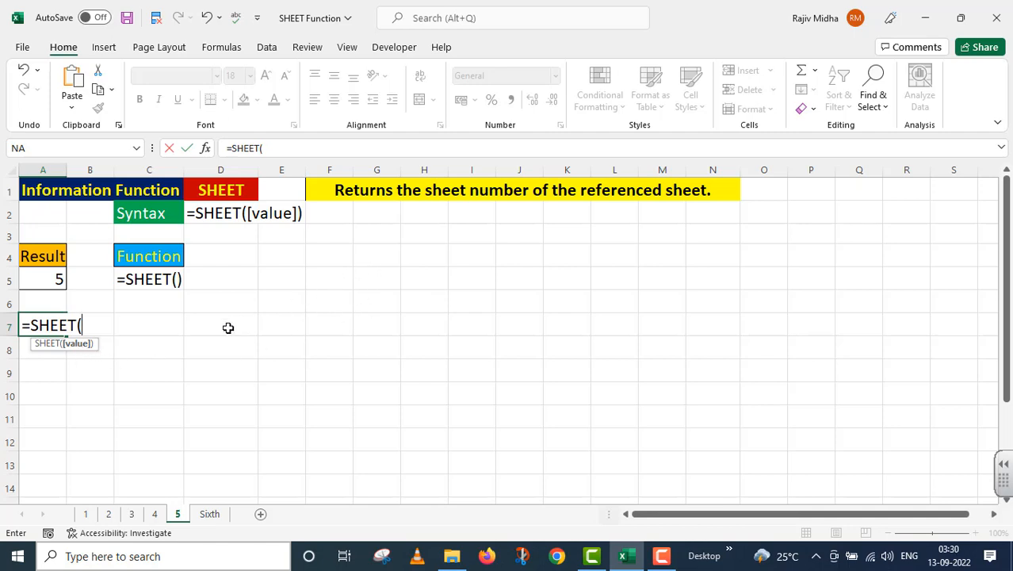
left_click(279, 327)
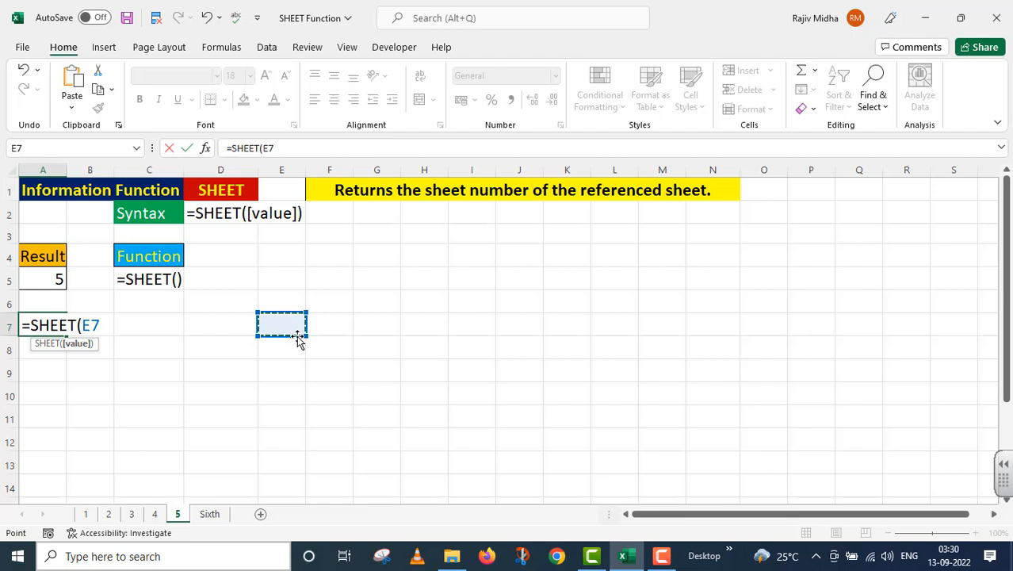
type(")")
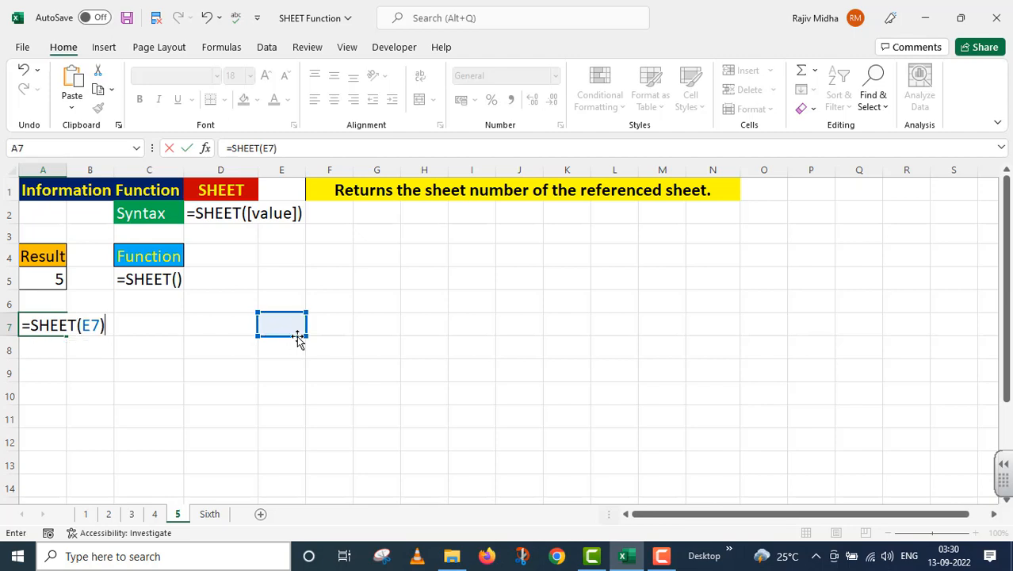
key("Return")
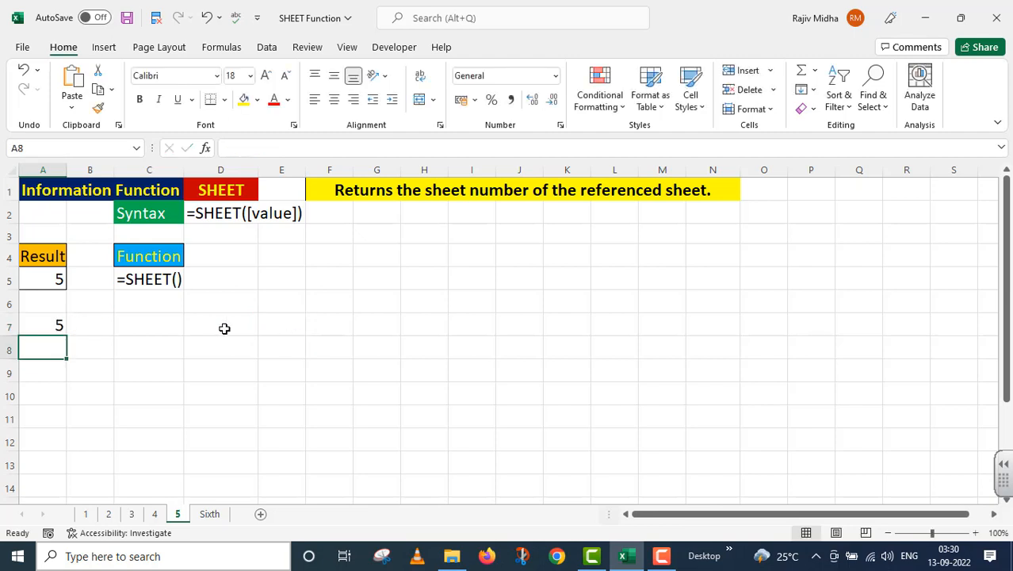
Copy the formula text from A7 into C7, prefixed with an apostrophe to display it as '=SHEET(E7).
left_click(59, 323)
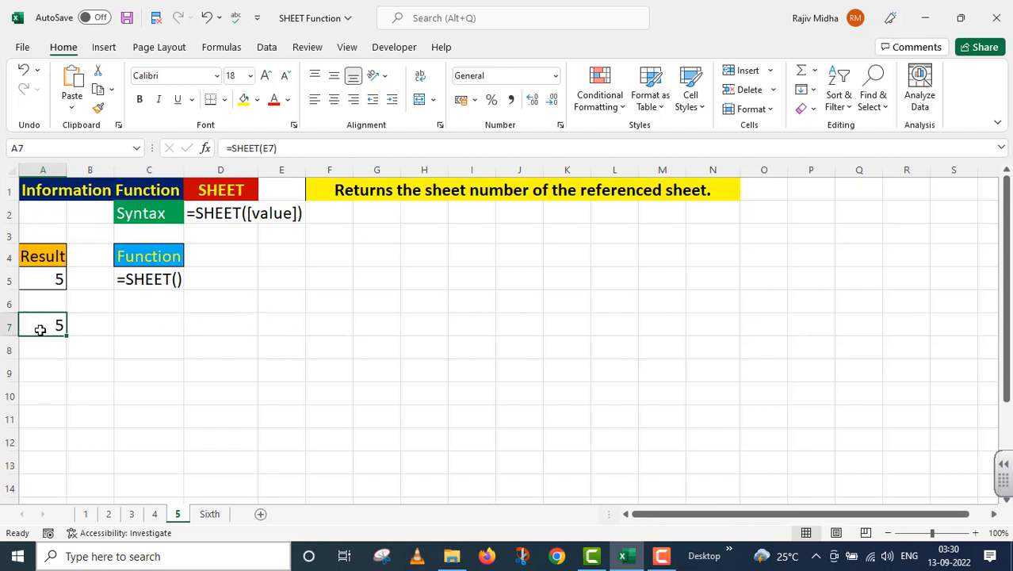
left_click(288, 147)
left_click_drag(277, 147, 215, 158)
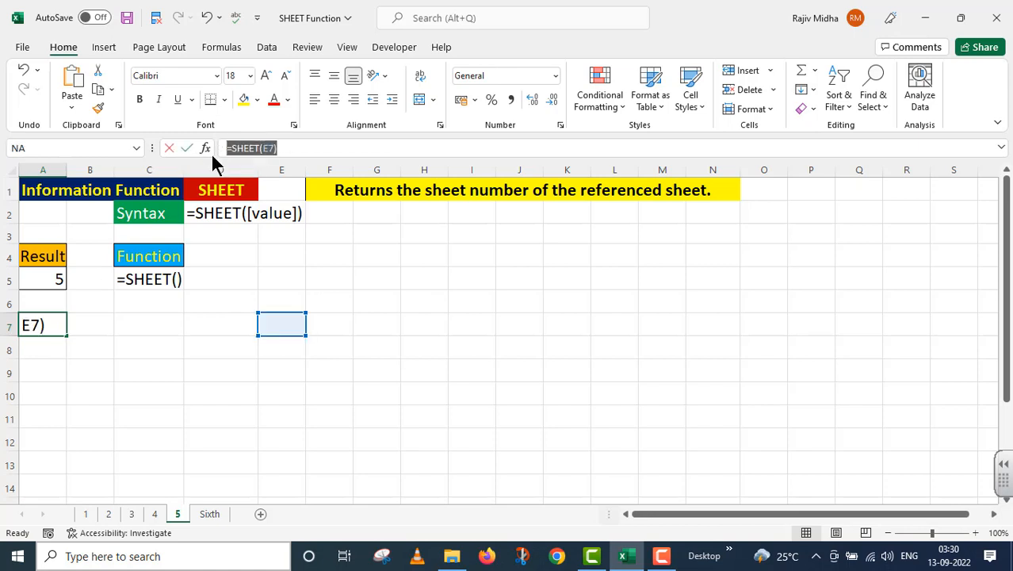
key("Return")
left_click(136, 325)
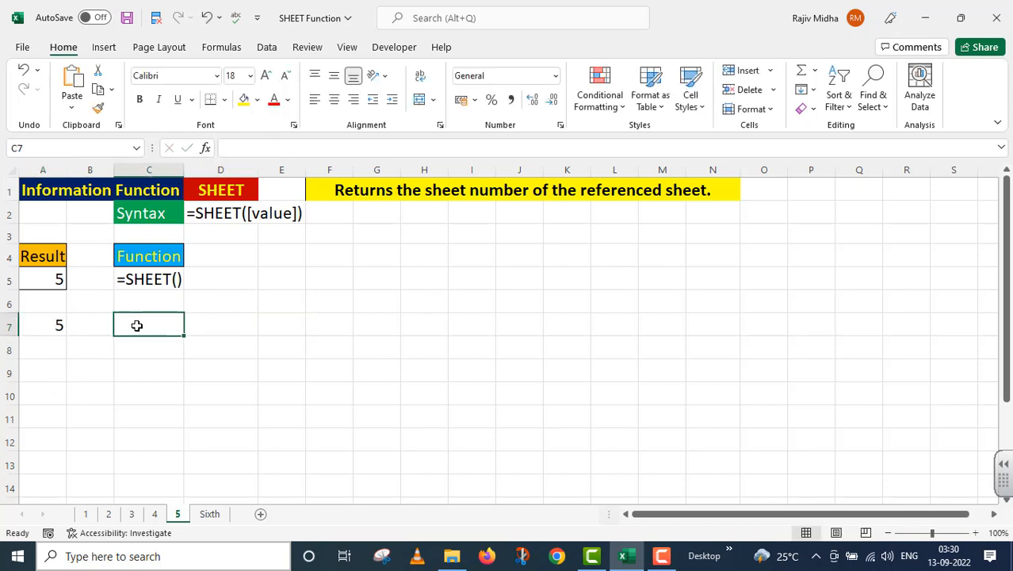
double_click(135, 325)
key("ctrl+v")
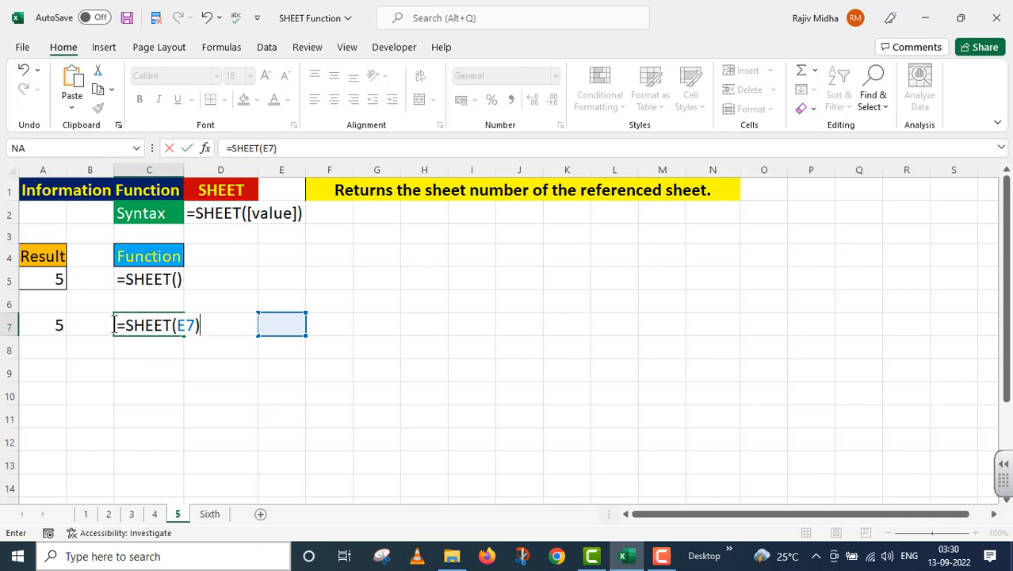
left_click(118, 328)
type("'")
Format the referenced cell E7 with a yellow fill and a thick outside border.
left_click(290, 326)
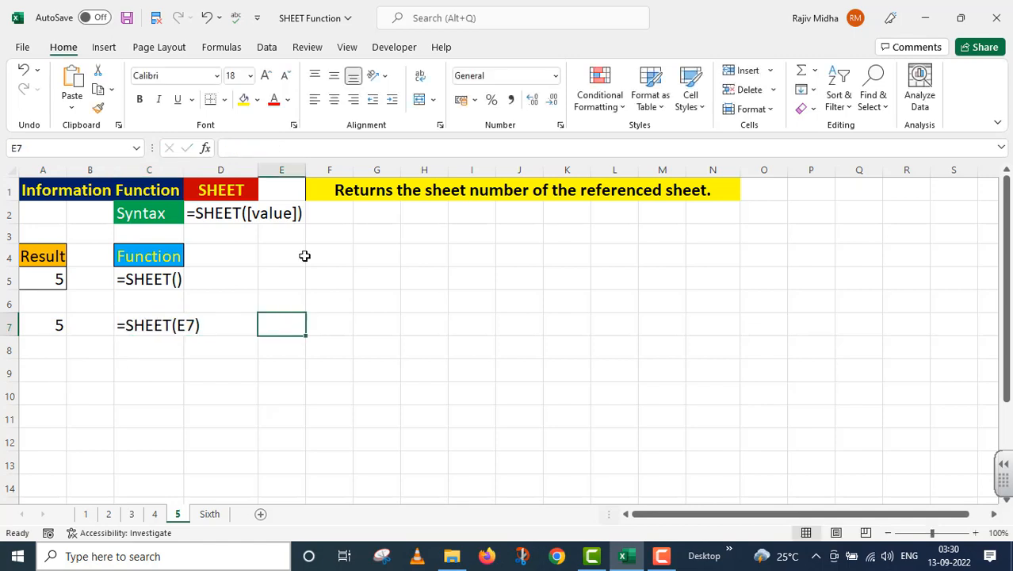
left_click(248, 101)
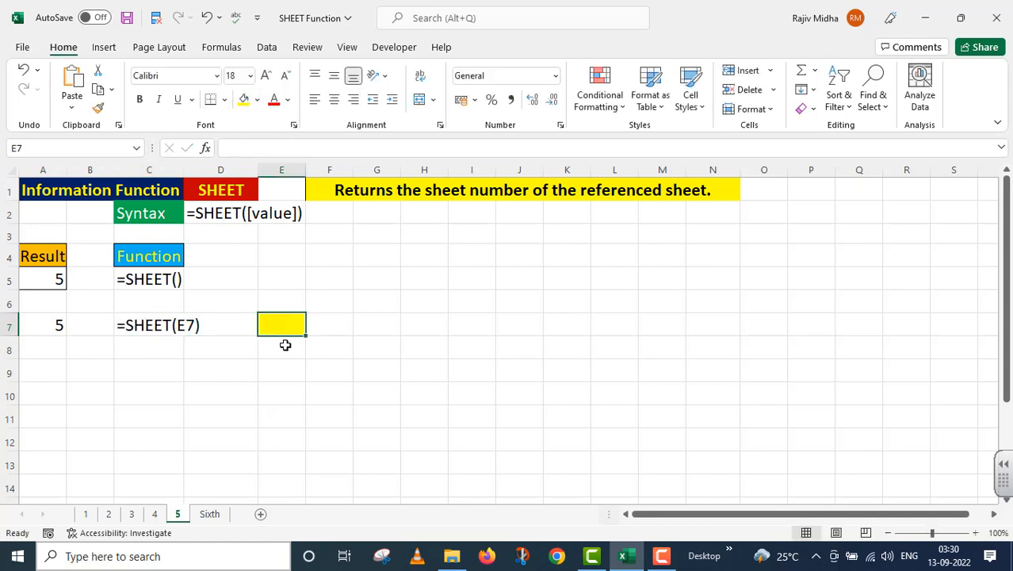
left_click(224, 100)
left_click(237, 290)
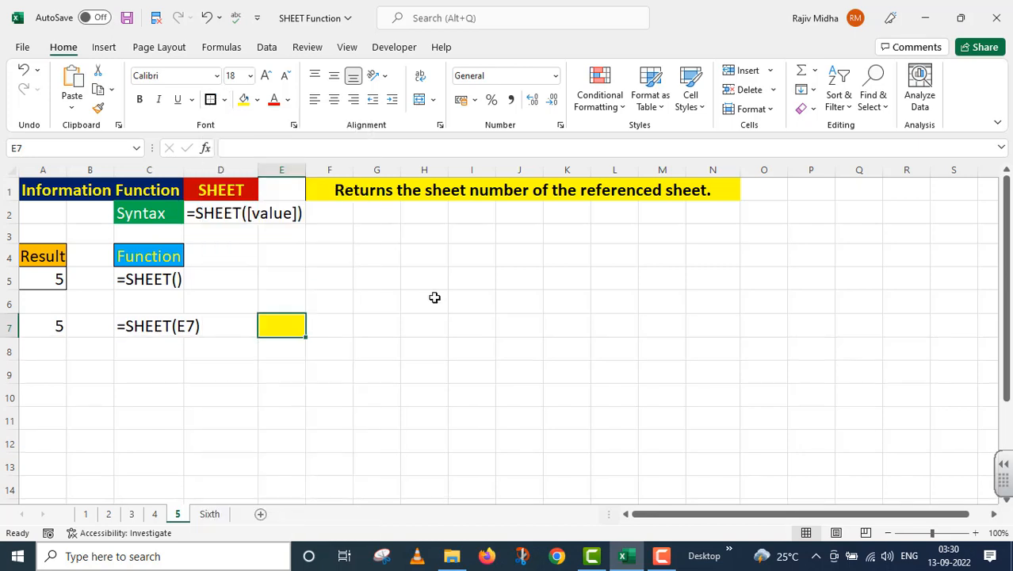
left_click(470, 301)
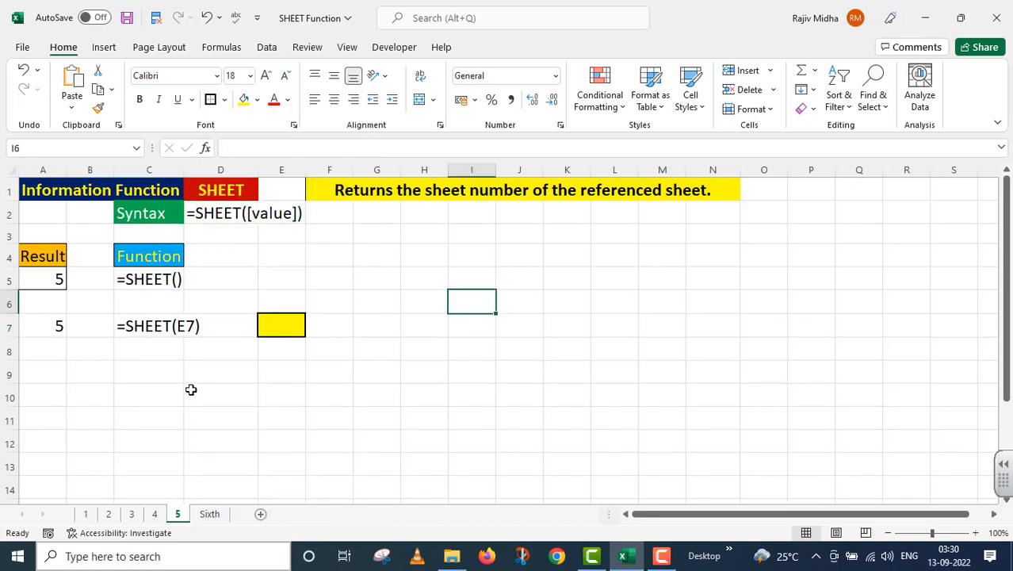
On the sheet named Sixth, enter the formula =SHEET() in cell A5 under the Result heading.
left_click(209, 514)
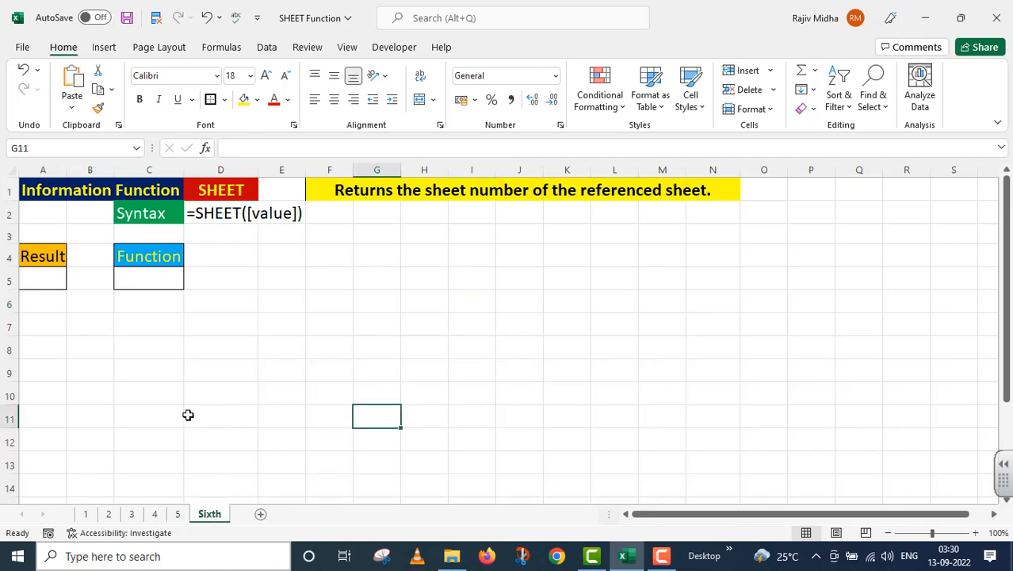
left_click(47, 277)
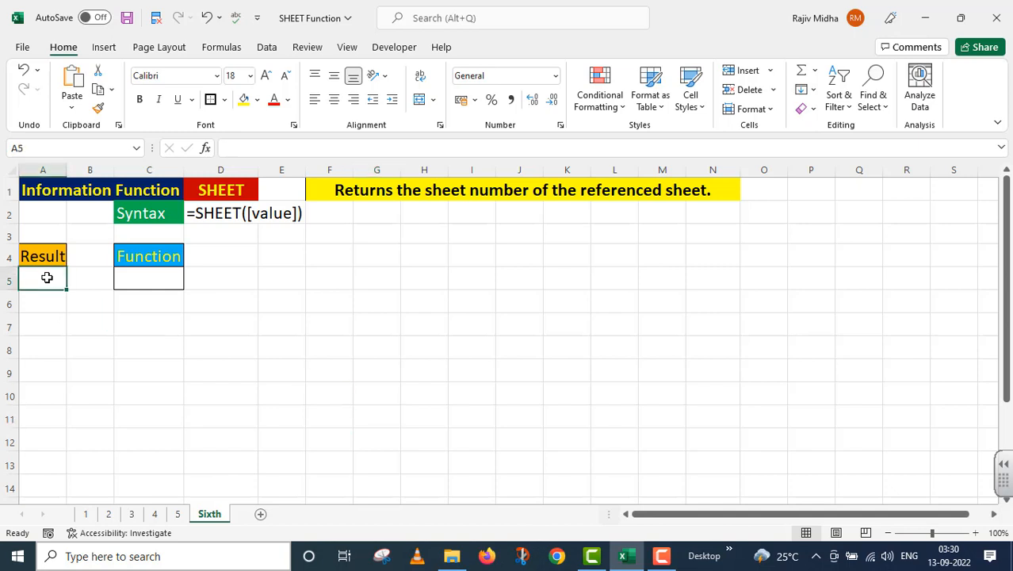
type("=")
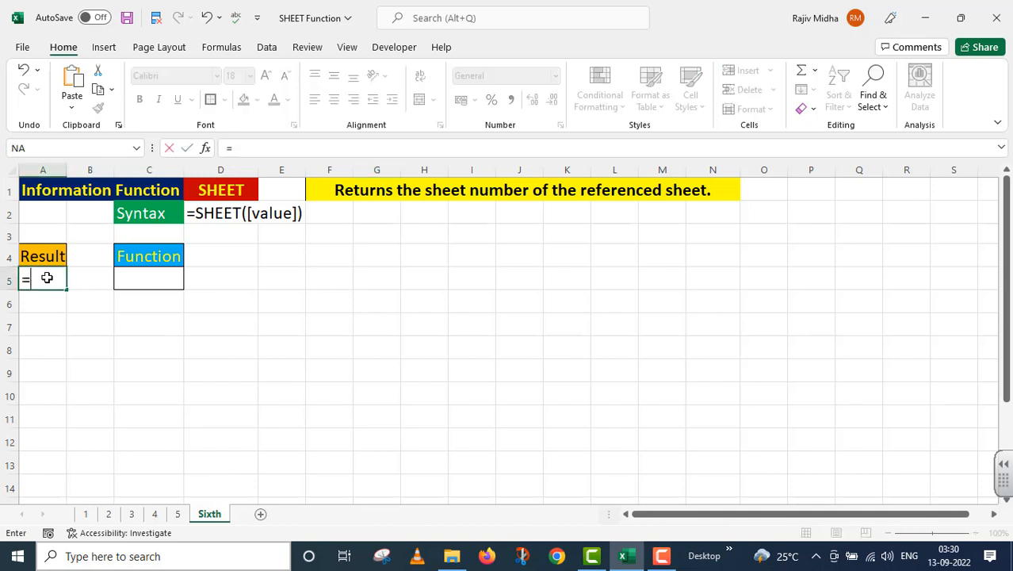
type("SHE")
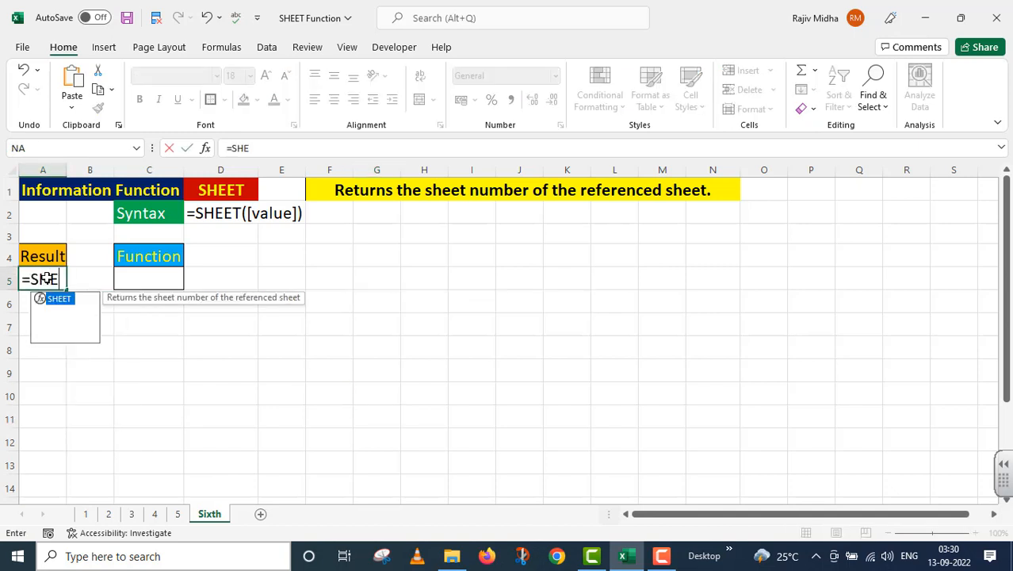
type("ET()")
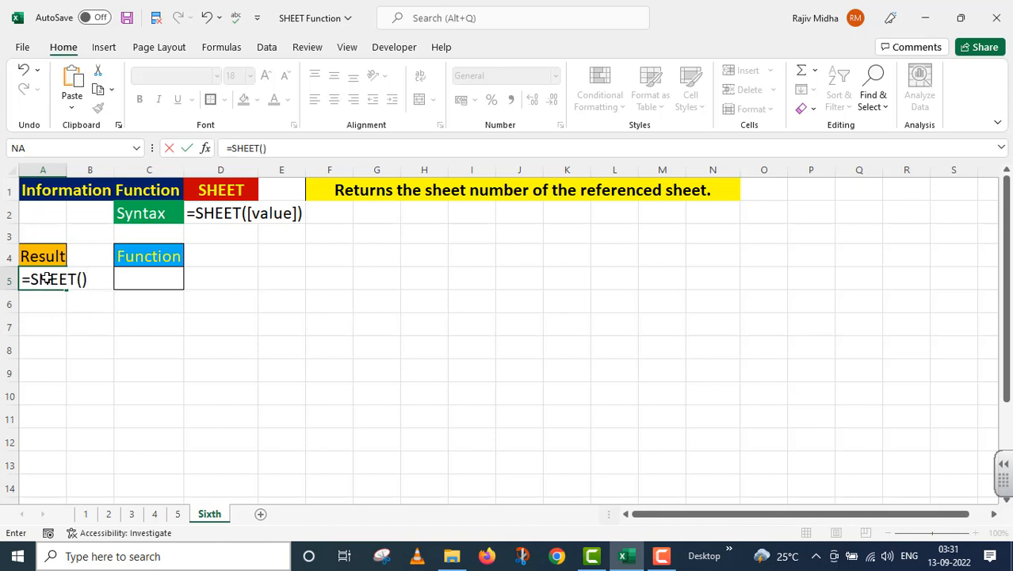
key("Return")
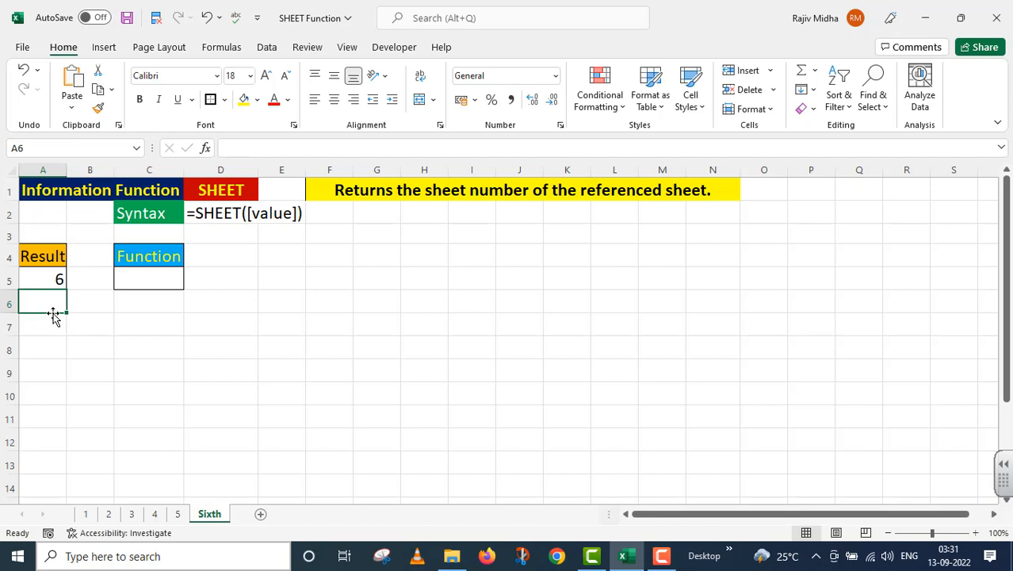
Enter '=SHEET() as text in cell C5 of the Sixth sheet, under the Function heading.
left_click(36, 278)
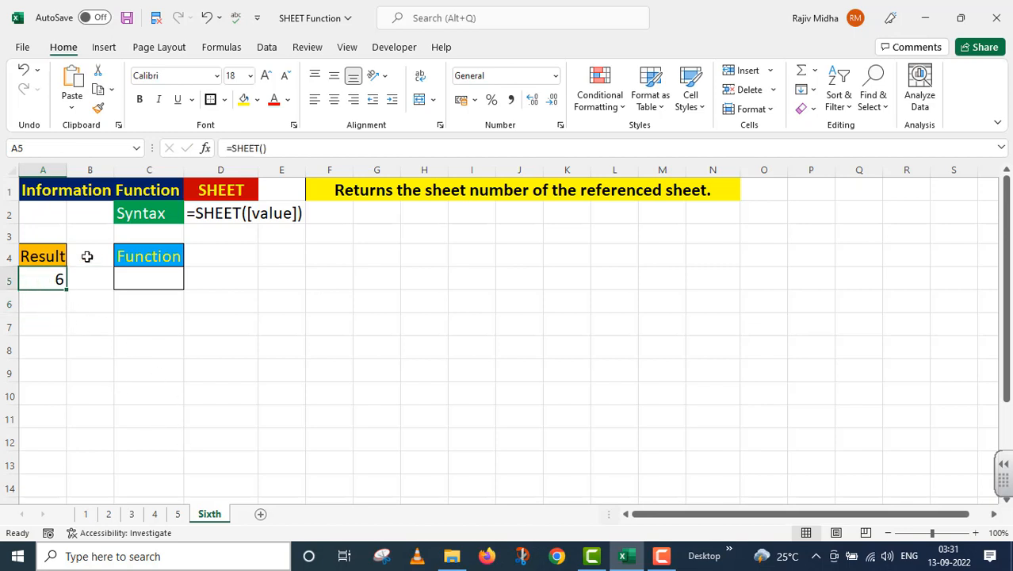
left_click(119, 278)
type("=SHEET()")
left_click(115, 278)
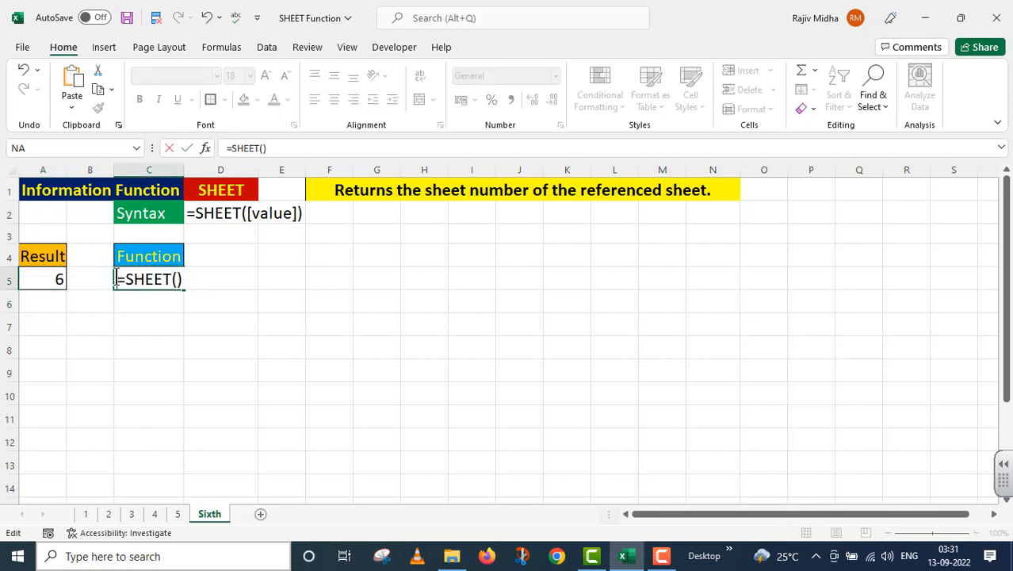
type("'")
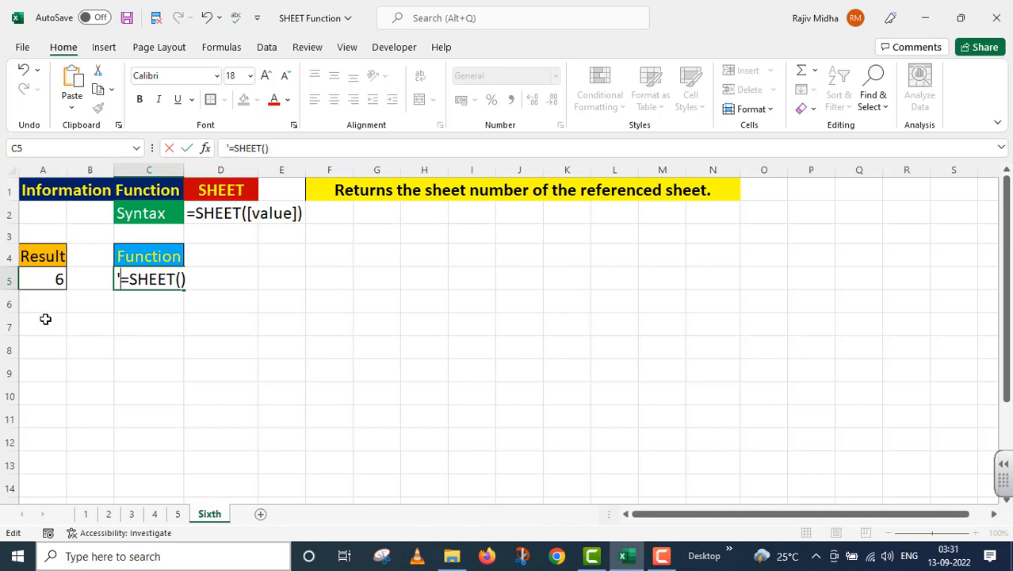
left_click(45, 319)
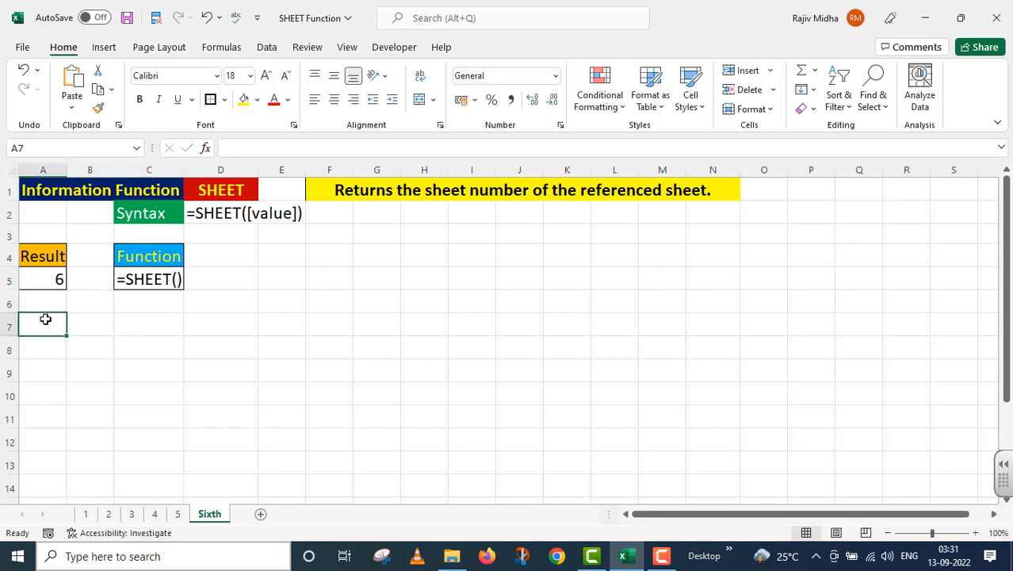
Enter the formula =SHEET(E7) in cell A7 of the Sixth sheet.
type("=SH")
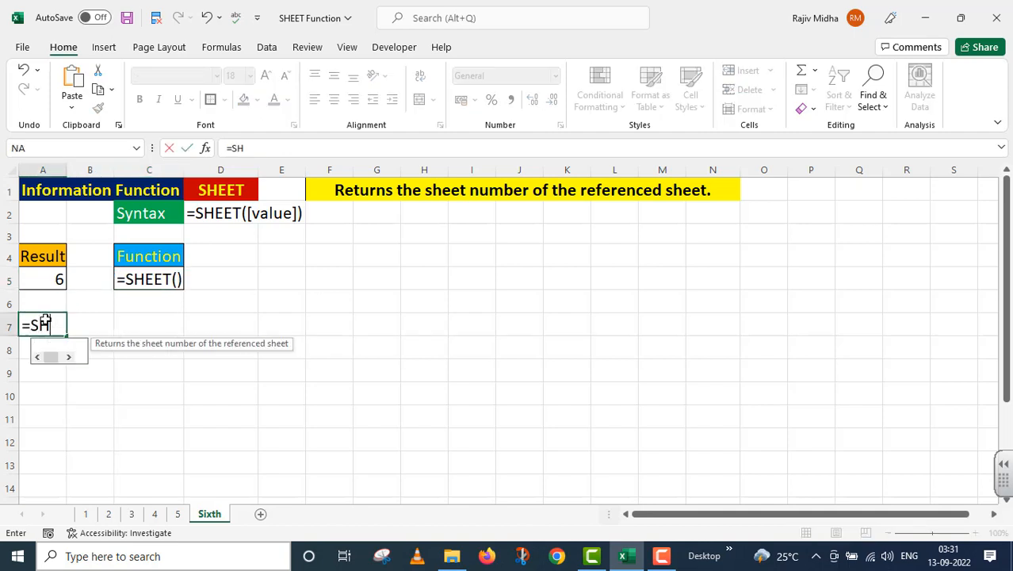
type("EET(")
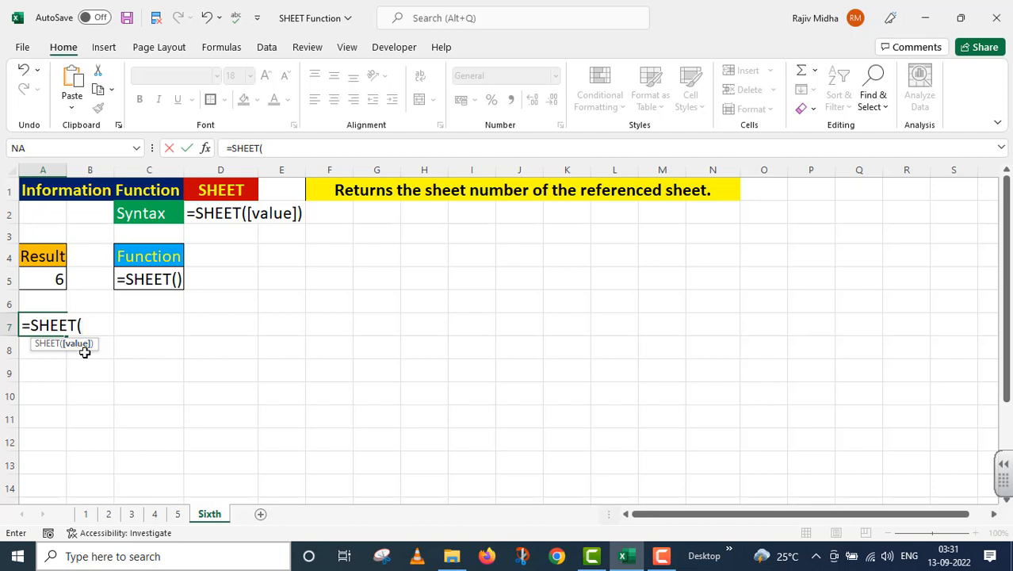
left_click(277, 324)
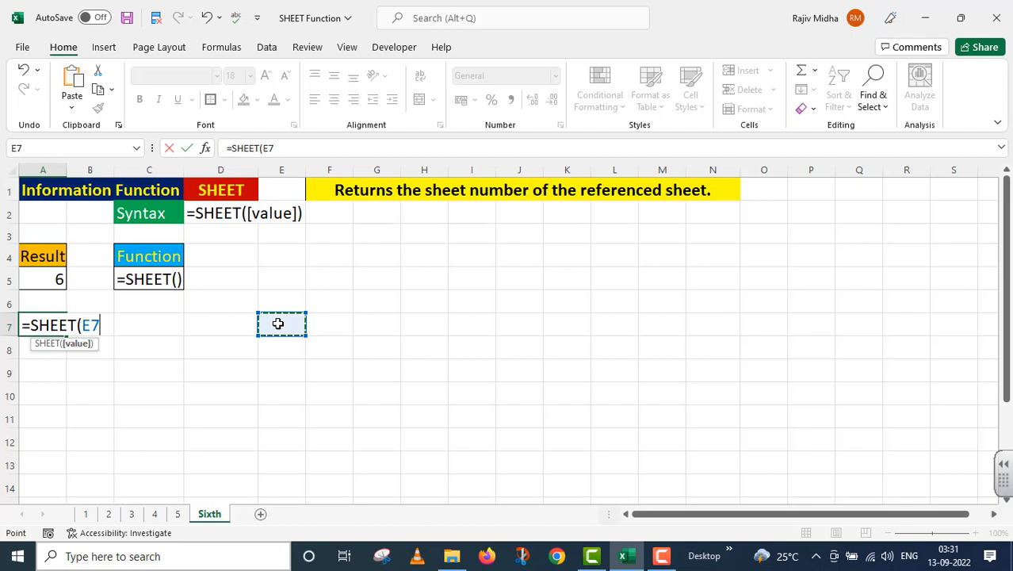
type(")")
key("Return")
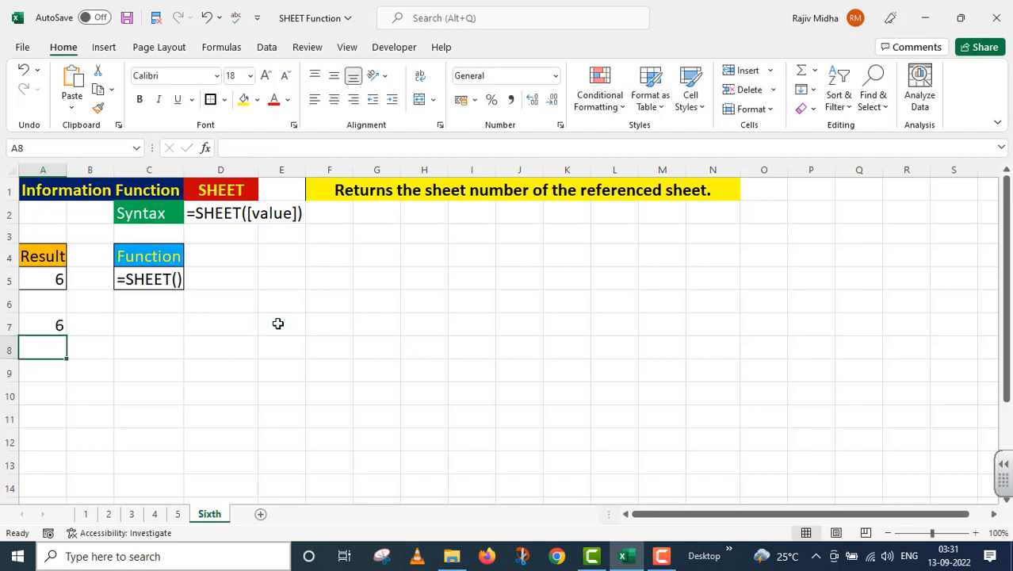
Format the referenced cell E7 on the Sixth sheet with a yellow fill and a thick outside border.
left_click(278, 323)
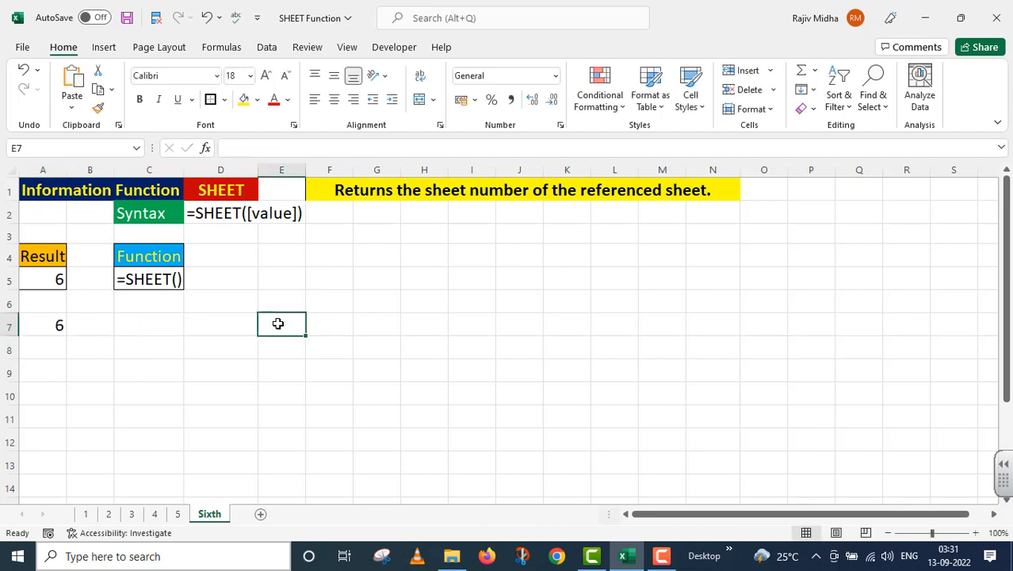
left_click(244, 100)
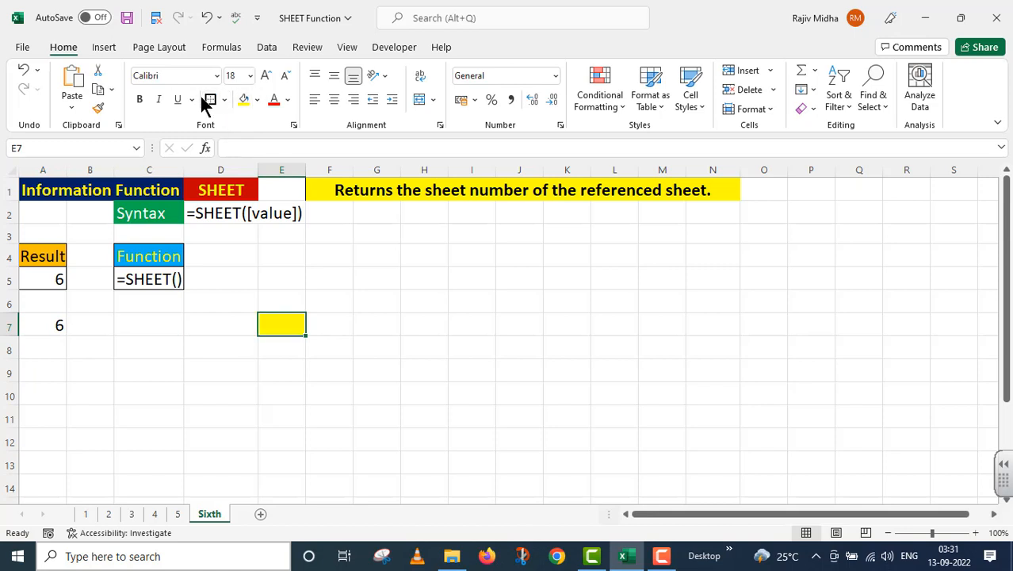
left_click(212, 100)
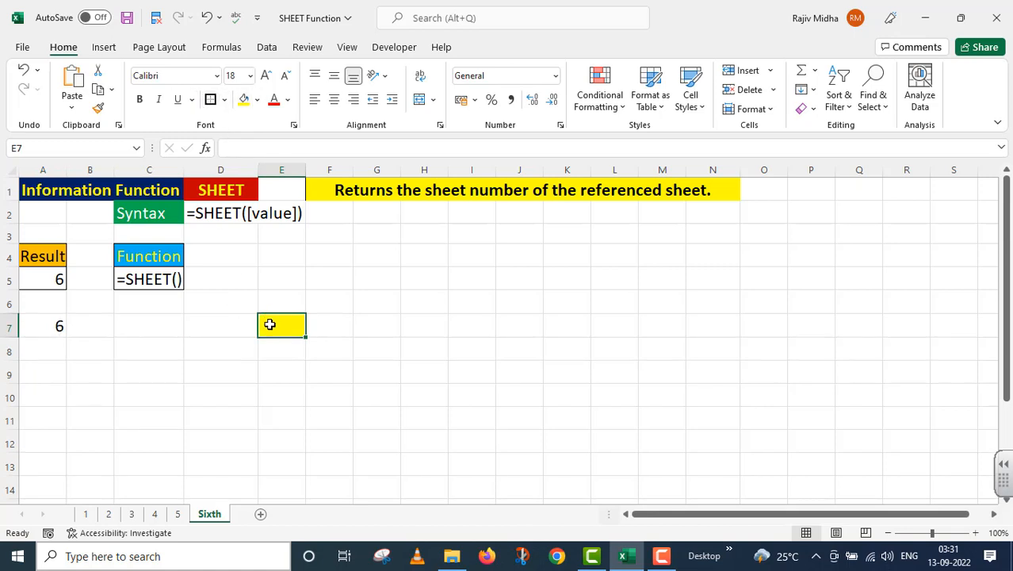
Copy the formula text =SHEET(E7) from cell A7 into cell C7 of the Sixth sheet.
left_click(52, 327)
left_click_drag(299, 146, 290, 165)
key("Return")
double_click(141, 324)
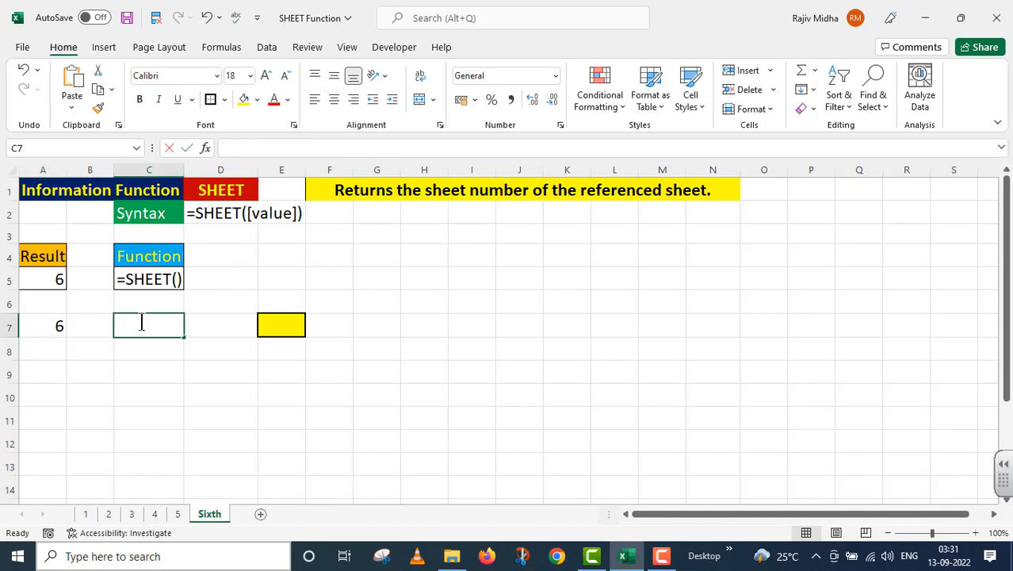
key("ctrl+v")
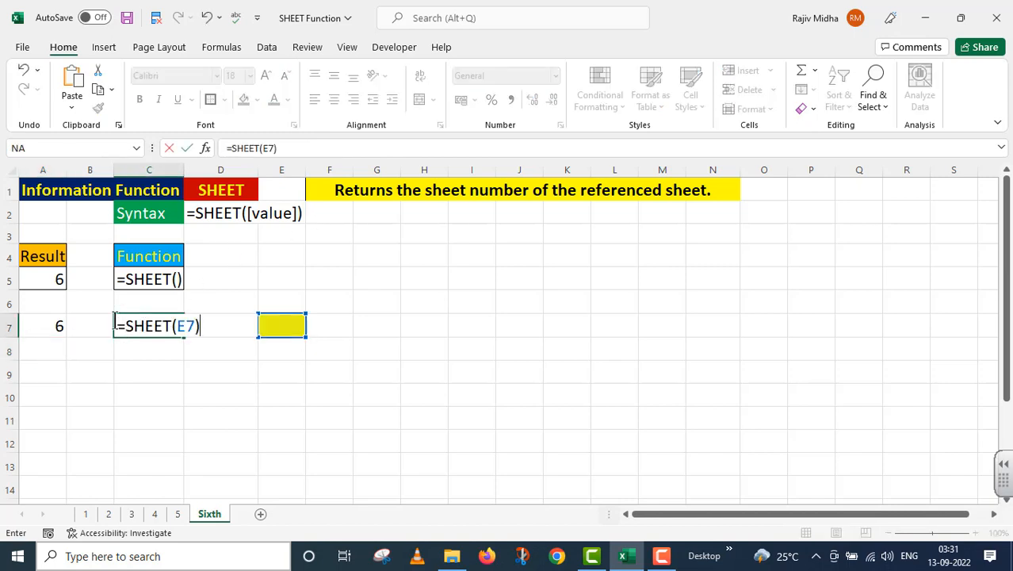